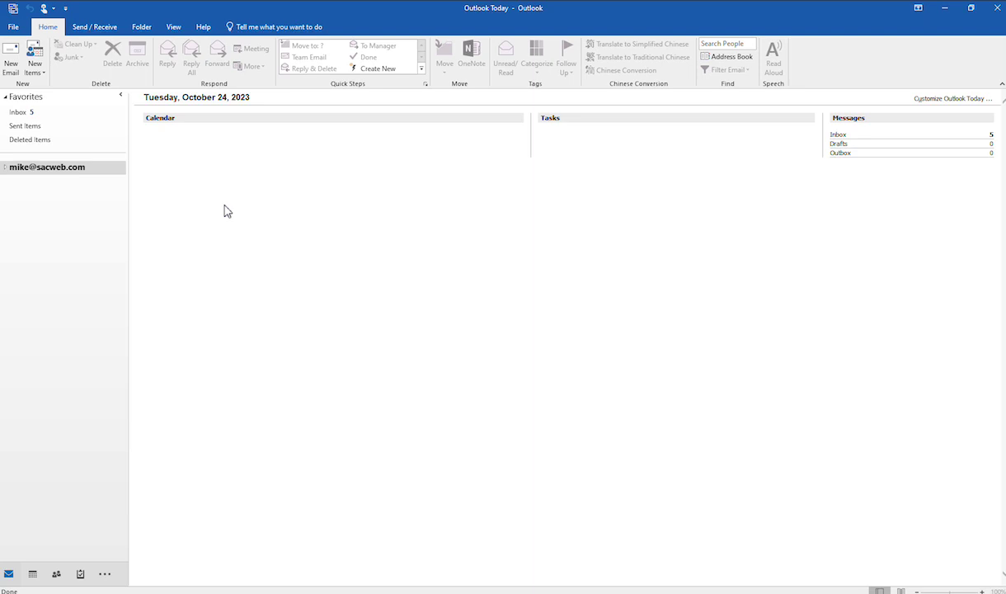
# Step: Show the File tab's Account Information page, which reports no account yet
pyautogui.click(13, 30)
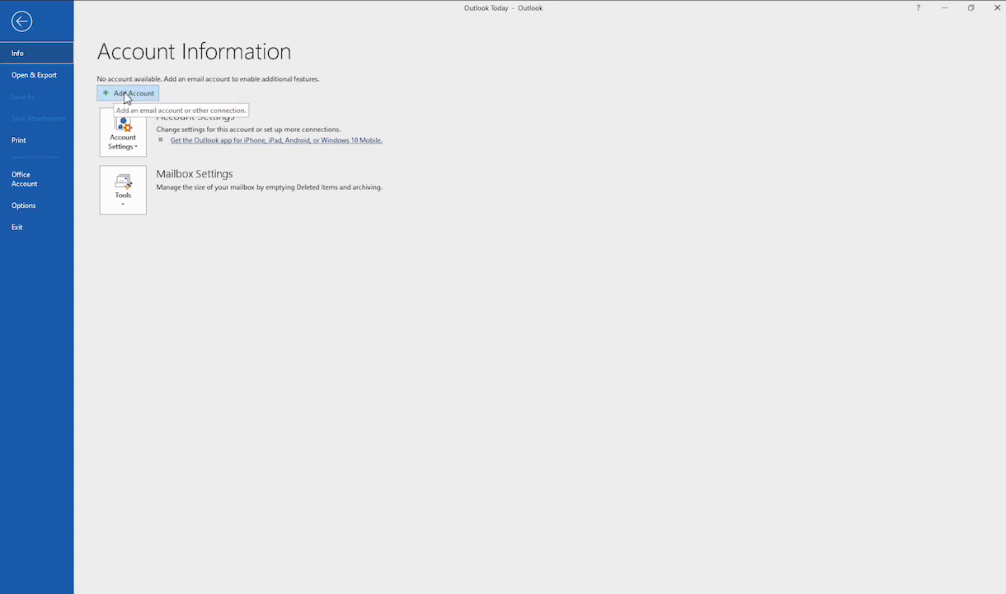
# Step: Begin adding an account with the new e-mail address pasted and manual setup ticked
pyautogui.click(127, 94)
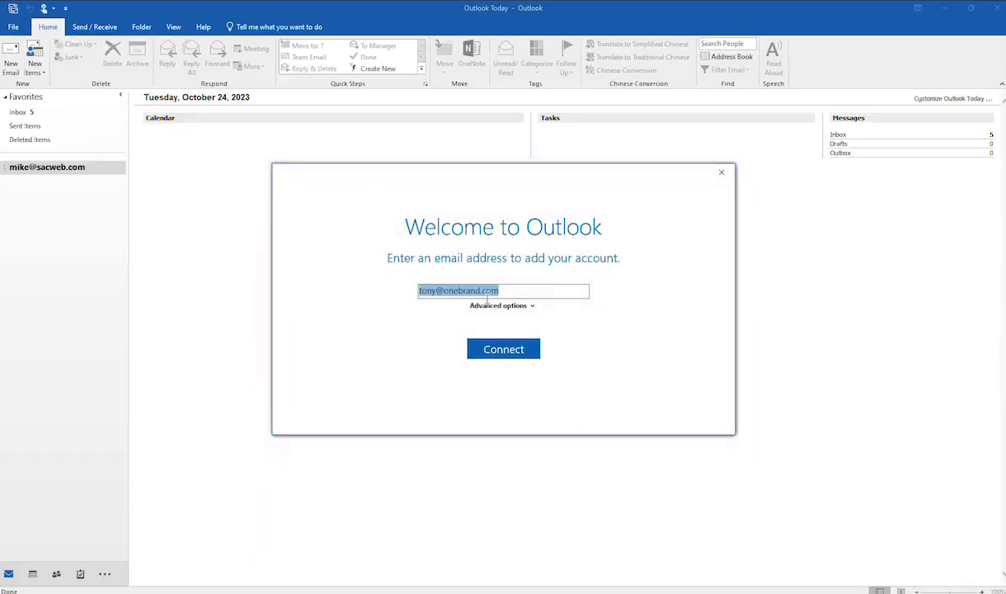
pyautogui.hotkey('ctrl', 'v')
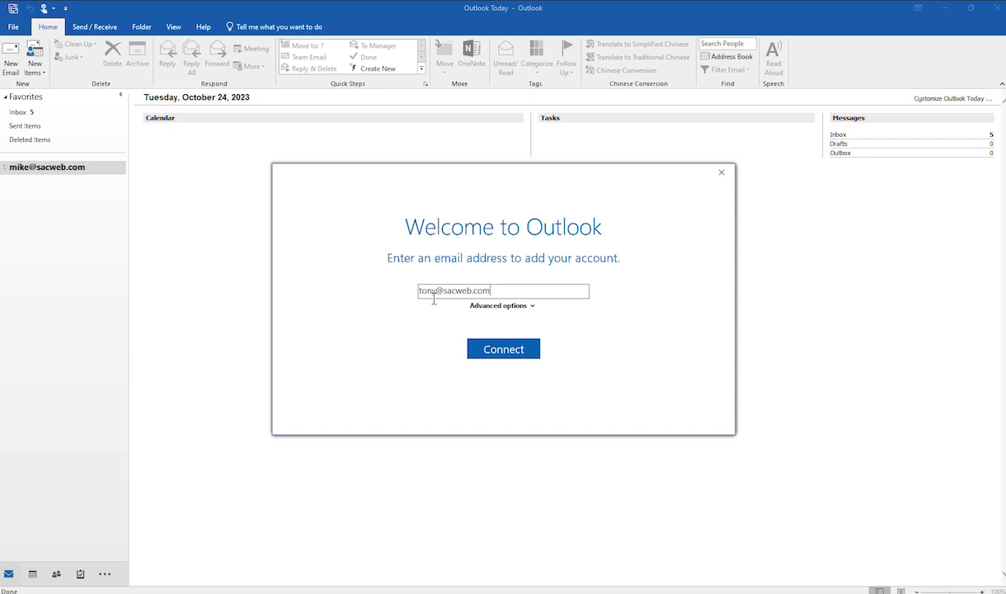
pyautogui.click(528, 306)
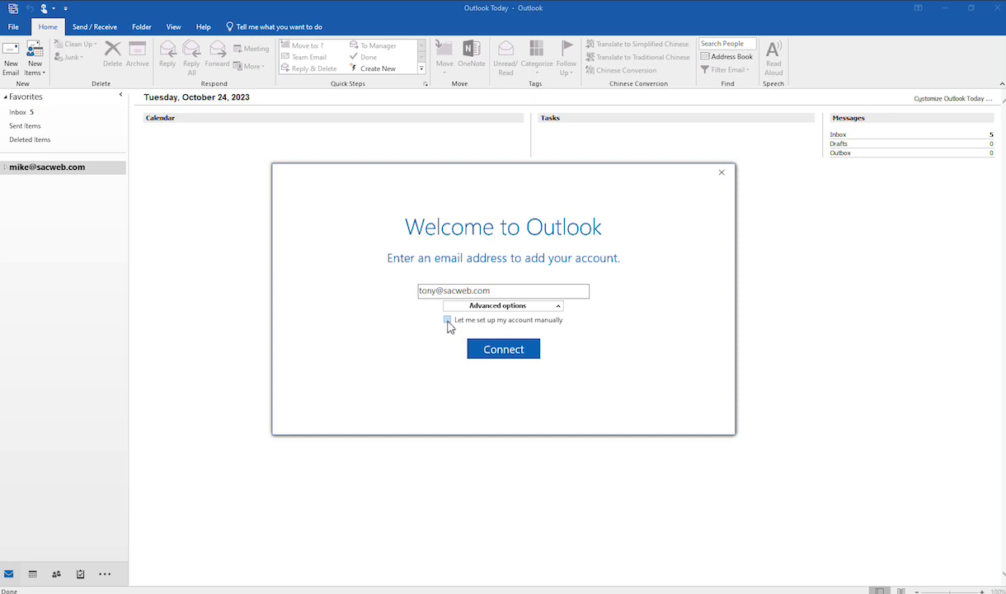
pyautogui.click(448, 320)
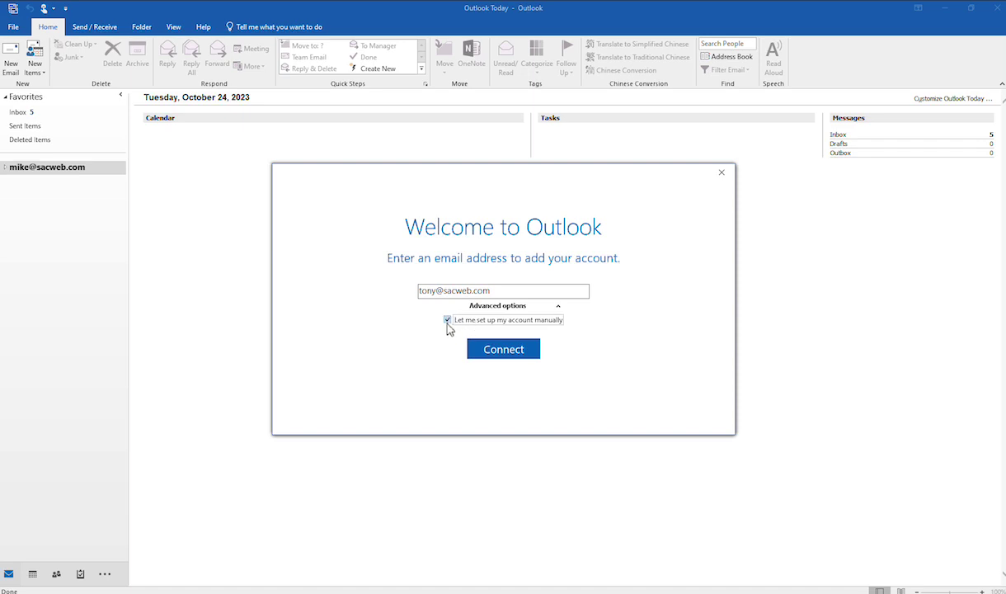
# Step: Connect the new address and wait for the Choose account type page
pyautogui.click(501, 353)
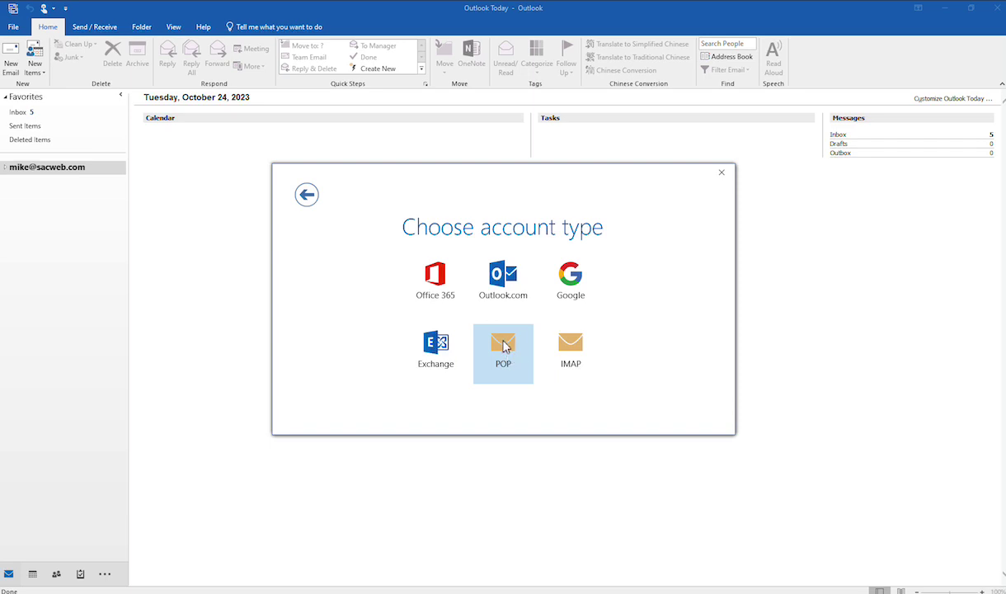
# Step: Choose POP and replace mail.sacweb.com with one-dom4.com for both incoming and outgoing servers
pyautogui.click(504, 353)
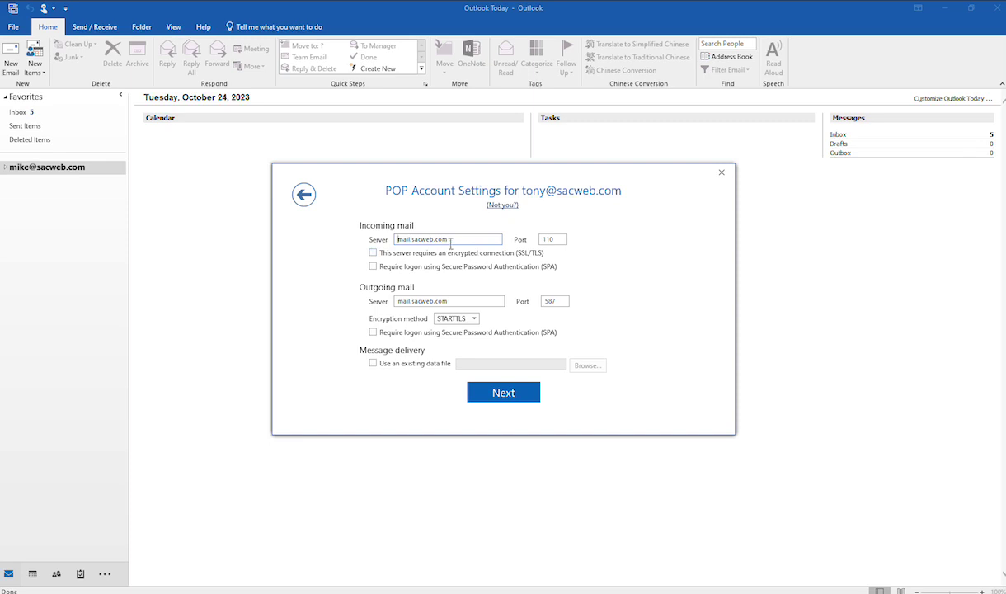
pyautogui.moveTo(437, 233); pyautogui.dragTo(394, 223)
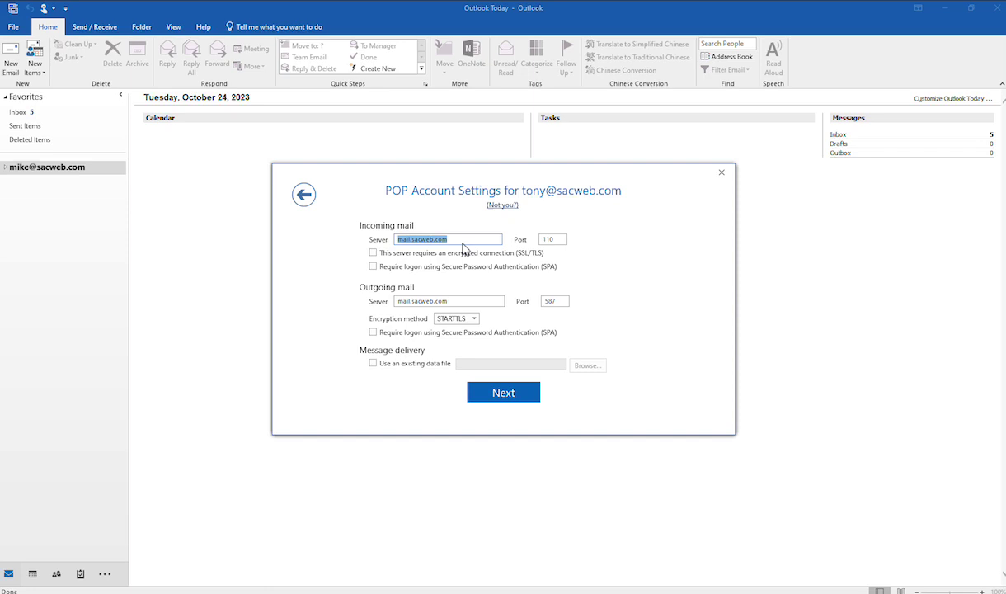
pyautogui.write('one-dom4')
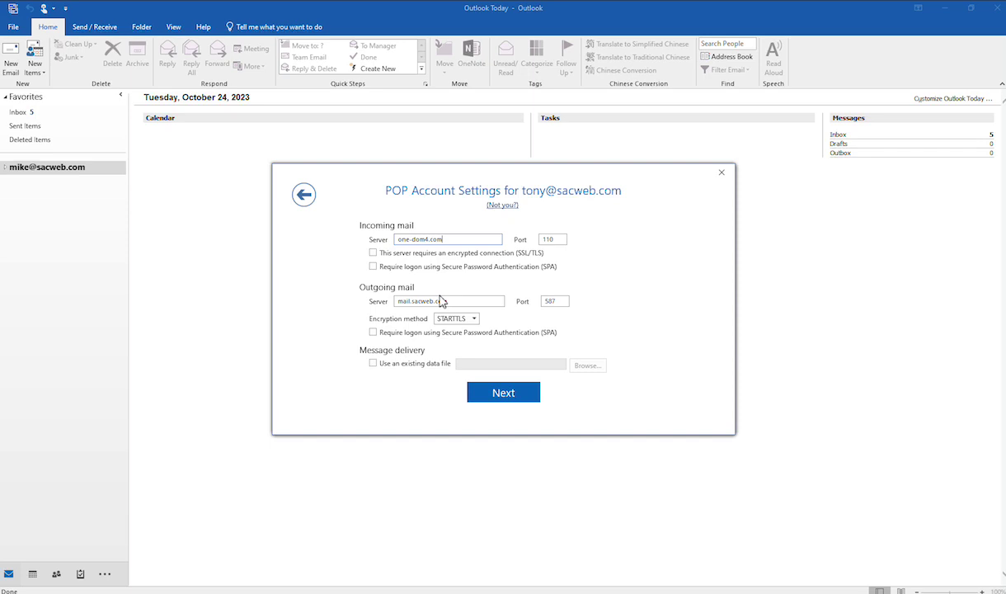
pyautogui.moveTo(439, 298); pyautogui.dragTo(384, 298)
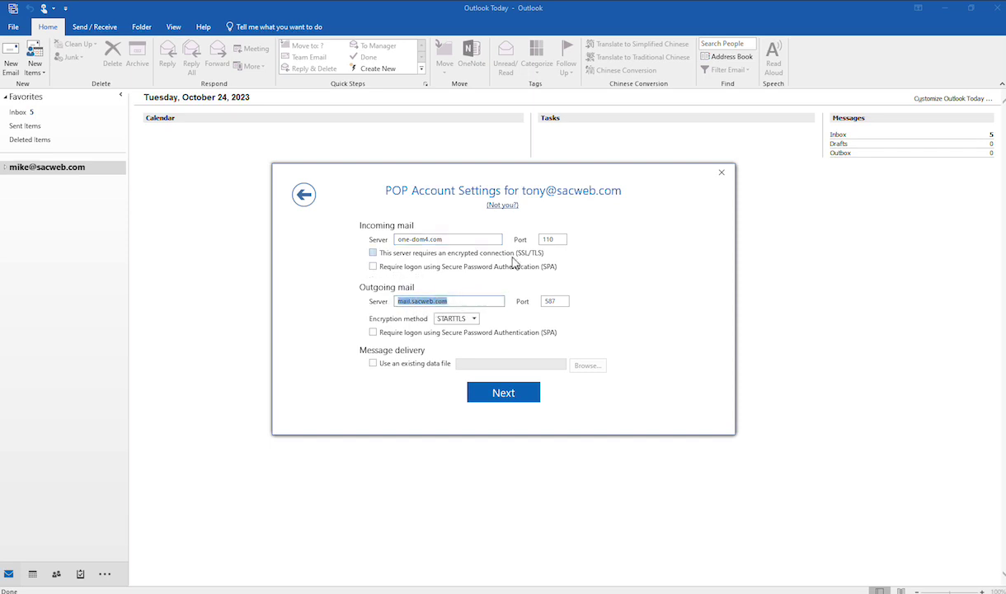
pyautogui.write('one-dom4')
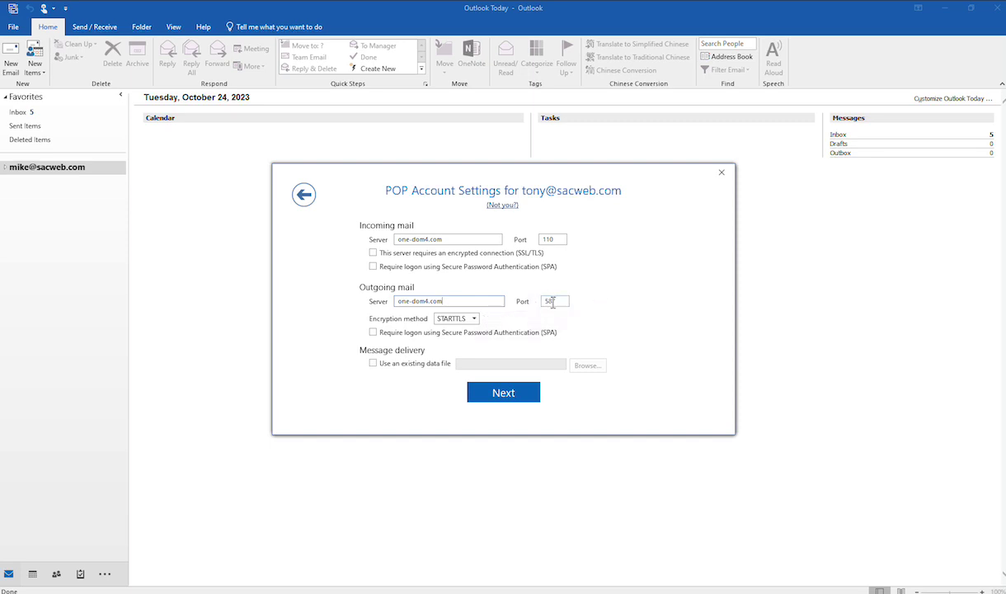
# Step: Keep outgoing port 587 with STARTTLS encryption, require SPA logon, and continue
pyautogui.doubleClick(559, 301)
pyautogui.click(475, 319)
pyautogui.click(574, 317)
pyautogui.click(470, 320)
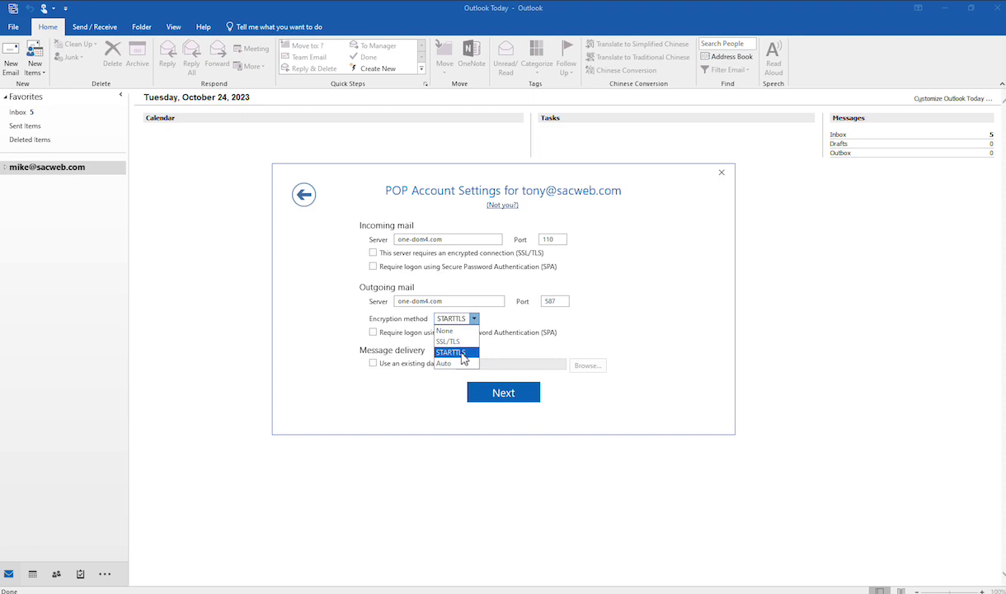
pyautogui.click(462, 355)
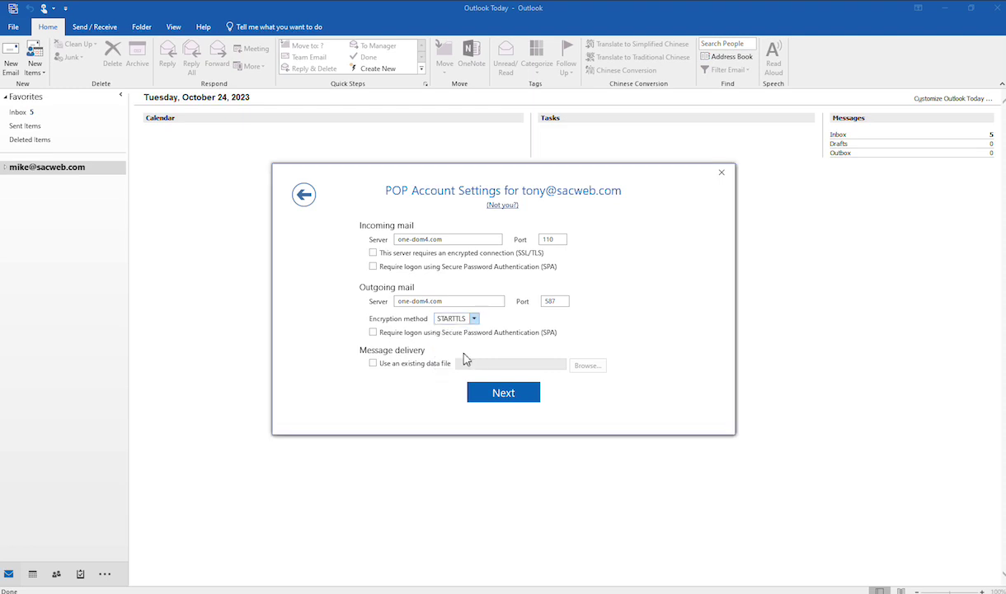
pyautogui.click(372, 332)
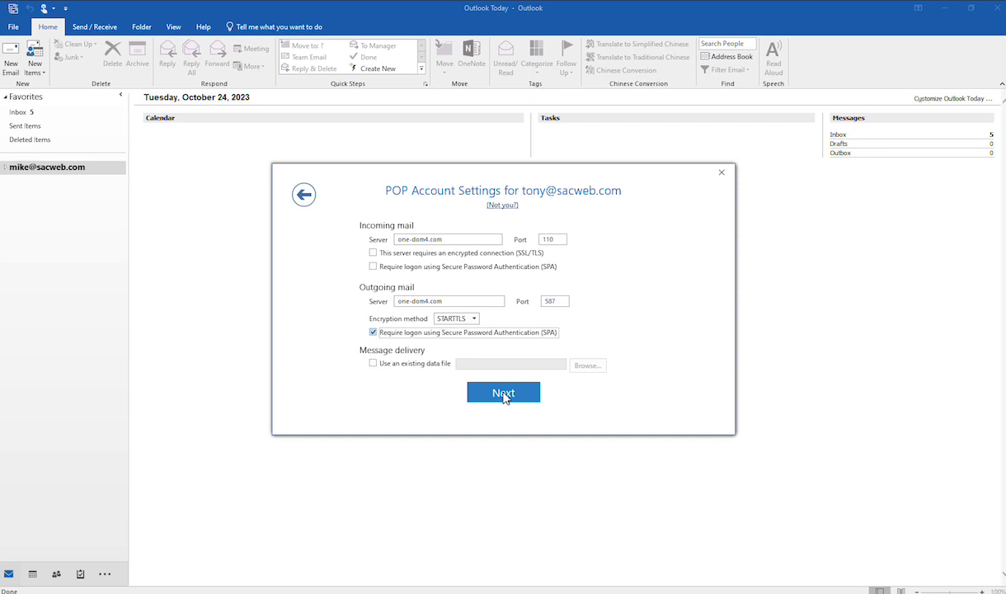
pyautogui.click(504, 394)
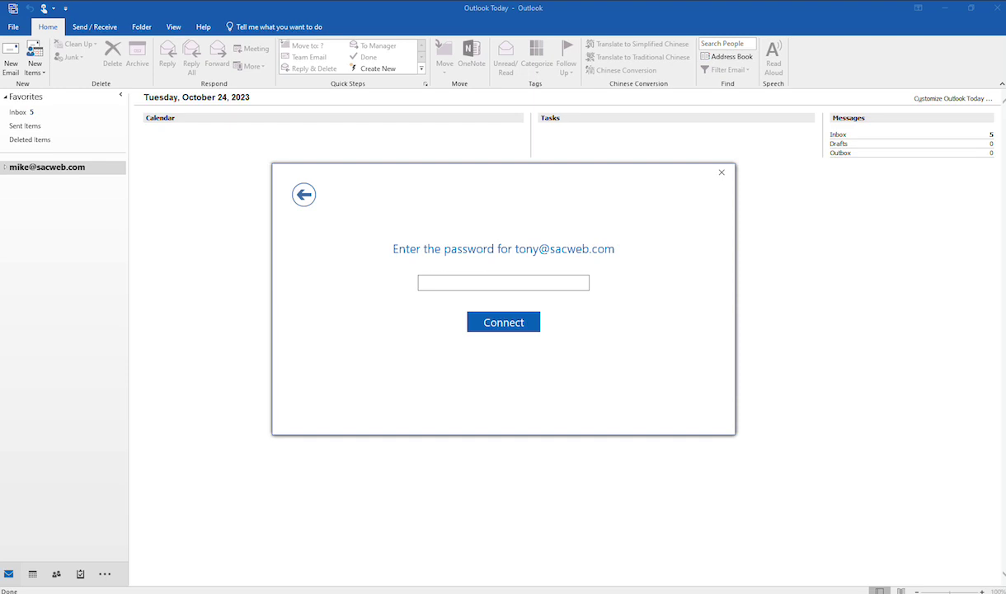
# Step: Enter the account password, connect, skip Outlook Mobile setup, and expand the new account's folders
pyautogui.click(437, 283)
pyautogui.click(510, 324)
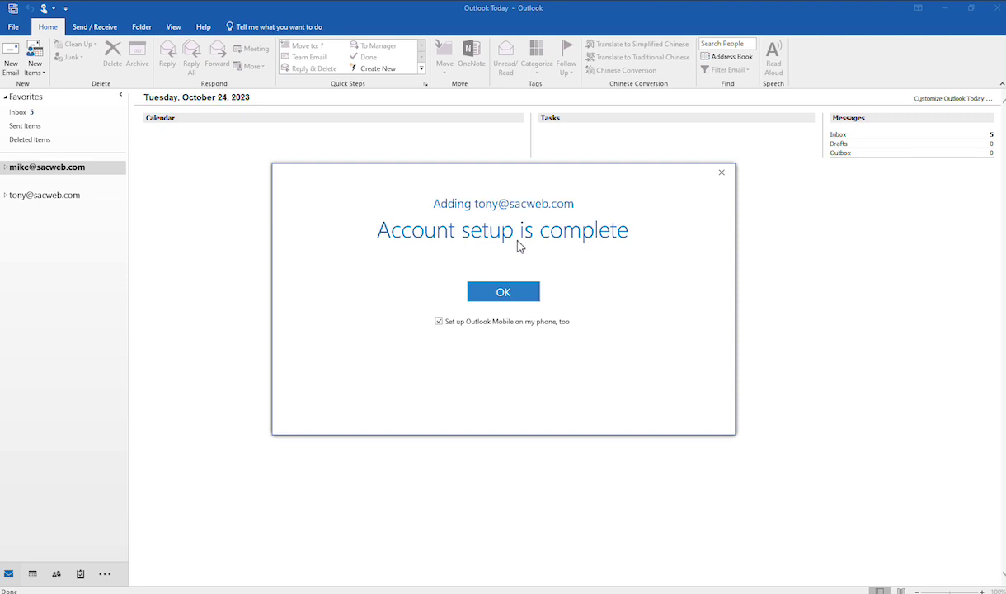
pyautogui.click(439, 323)
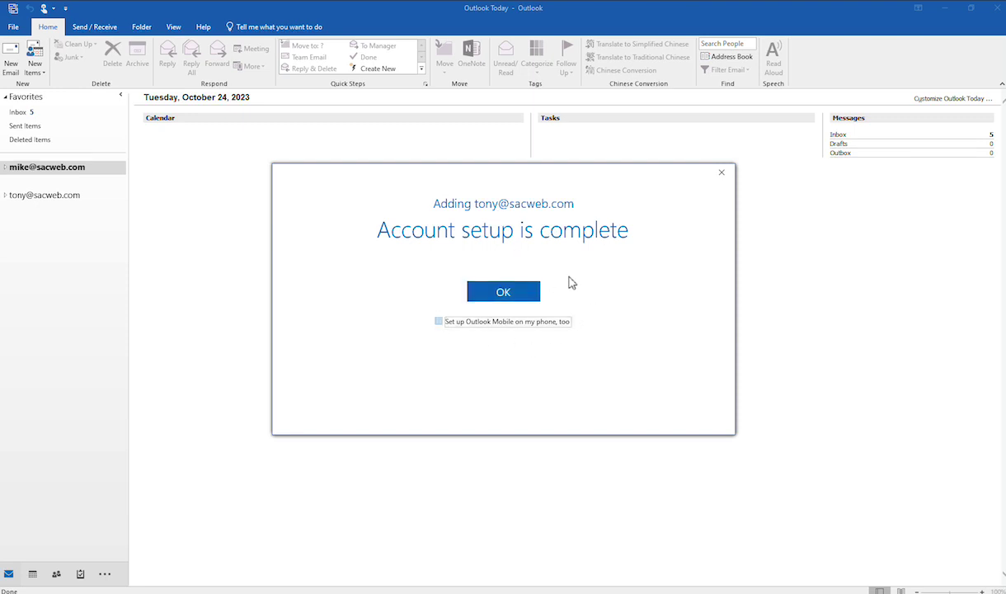
pyautogui.click(503, 295)
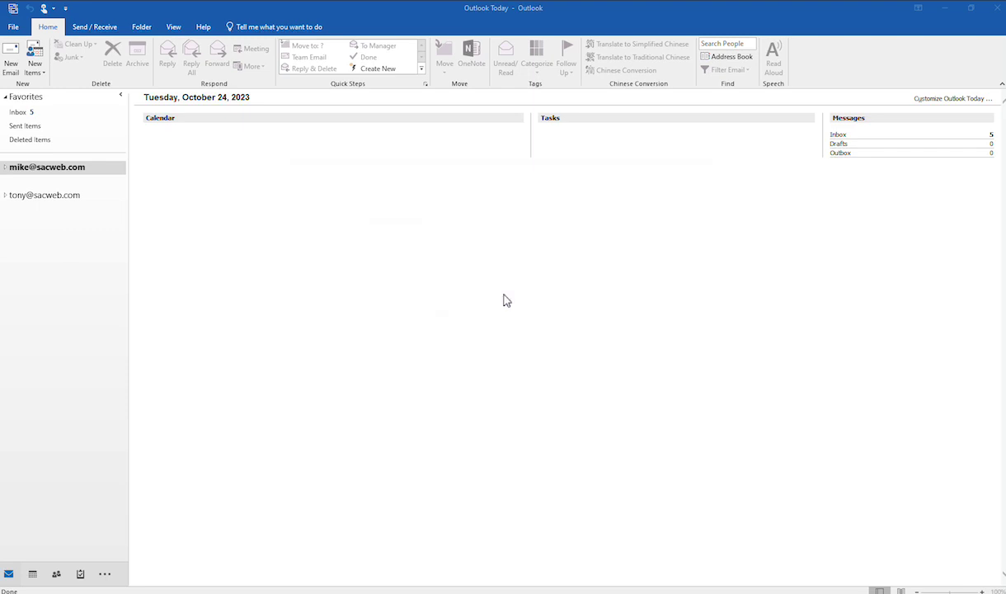
pyautogui.click(6, 197)
# Step: Open the new account's Inbox, then the Account Settings list of e-mail accounts
pyautogui.click(25, 209)
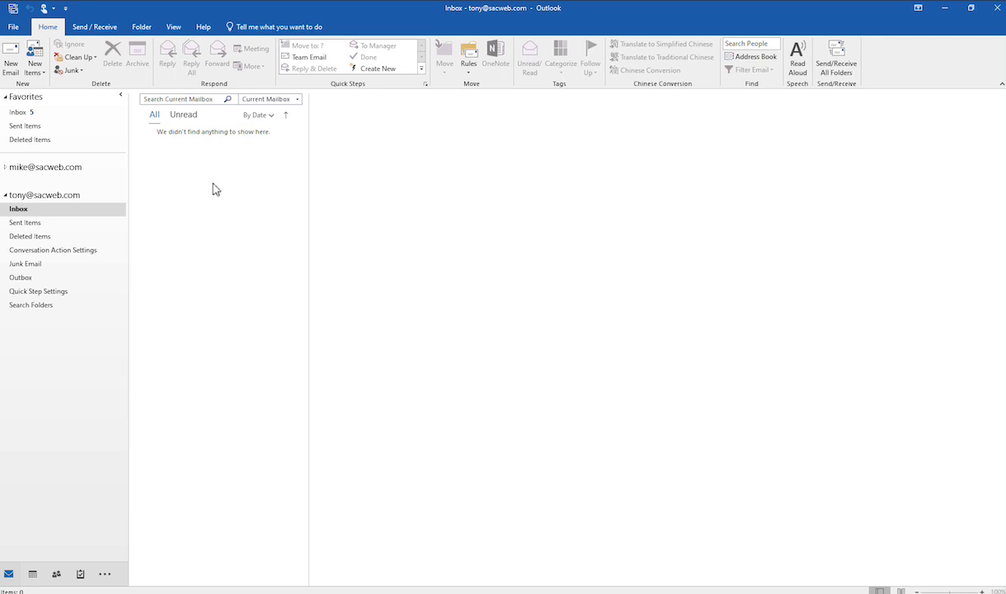
pyautogui.click(13, 27)
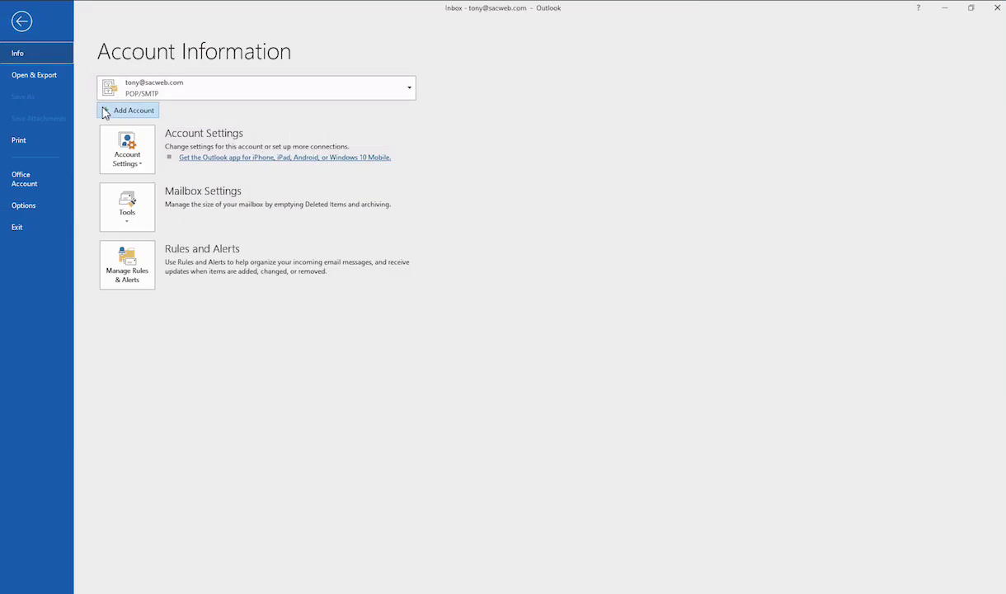
pyautogui.click(137, 165)
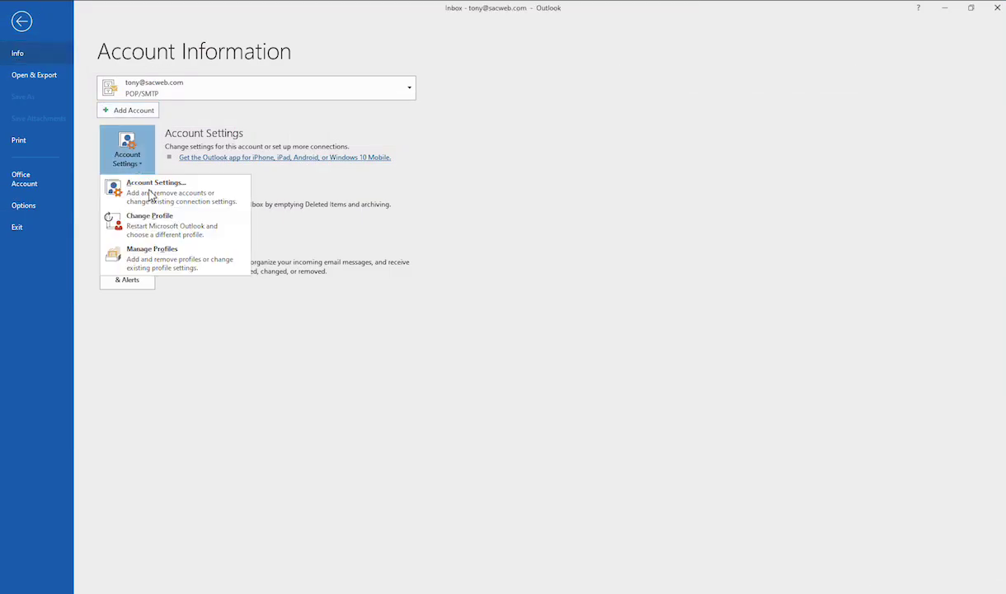
pyautogui.click(156, 194)
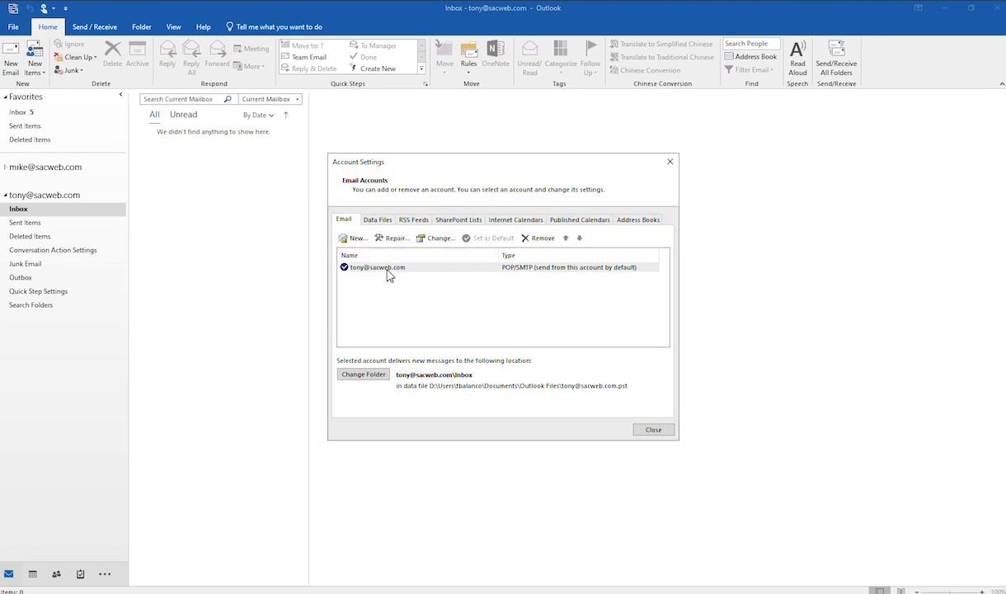
# Step: Edit the new POP account via Change and open its More Settings dialog
pyautogui.click(386, 271)
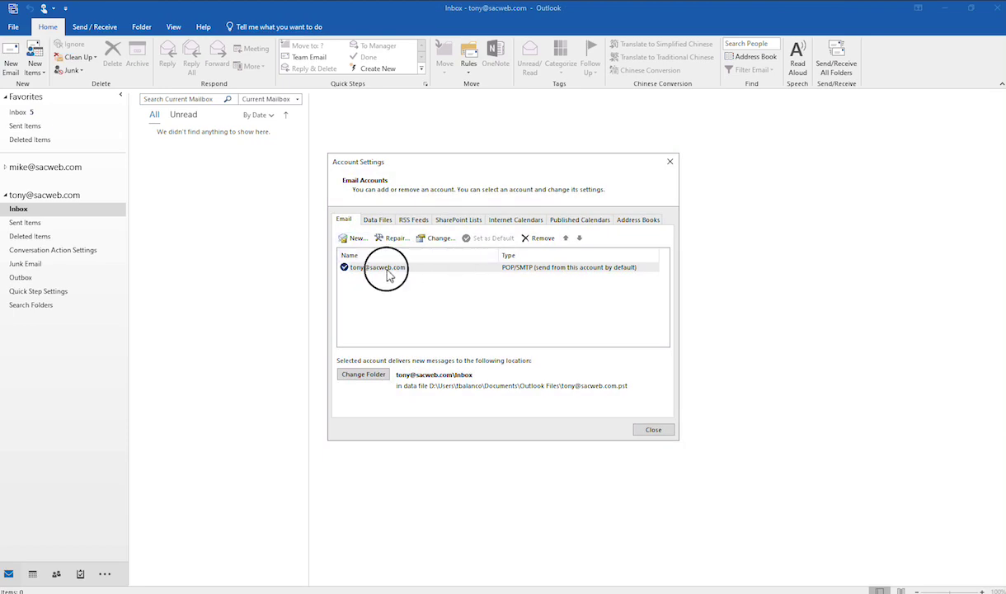
pyautogui.click(428, 241)
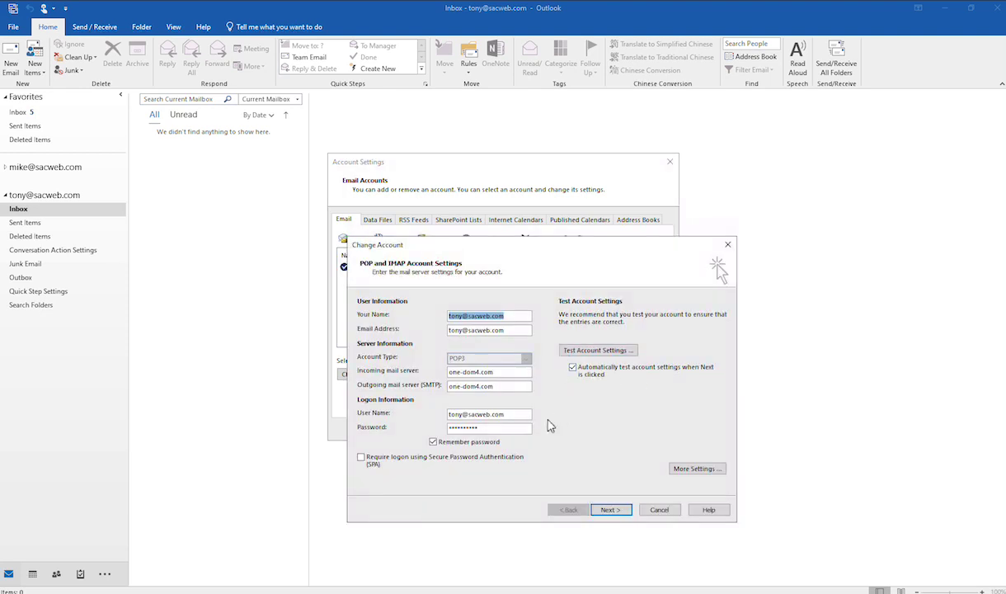
pyautogui.click(697, 469)
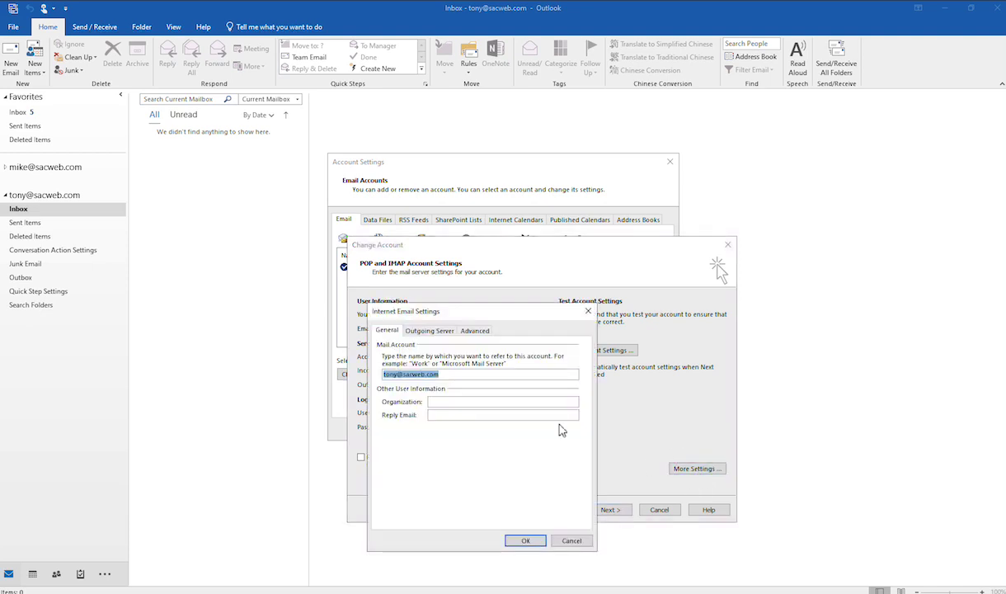
# Step: Set the Advanced tab's 'Remove from server after' value to 30 days
pyautogui.click(429, 330)
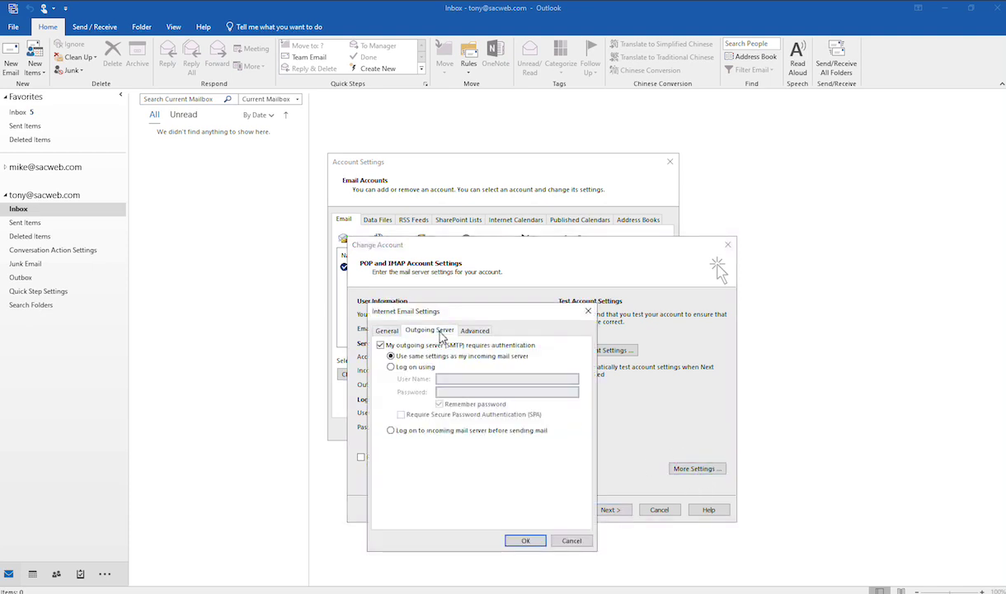
pyautogui.click(483, 333)
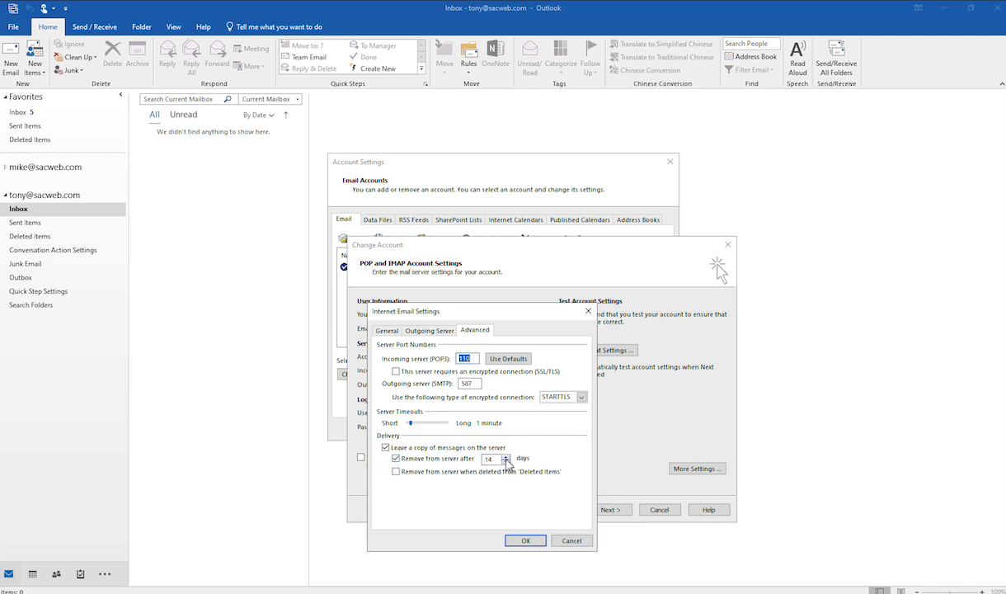
pyautogui.doubleClick(489, 459)
# Step: Confirm the extra settings, pass the account test, finish, and close Account Settings
pyautogui.click(528, 541)
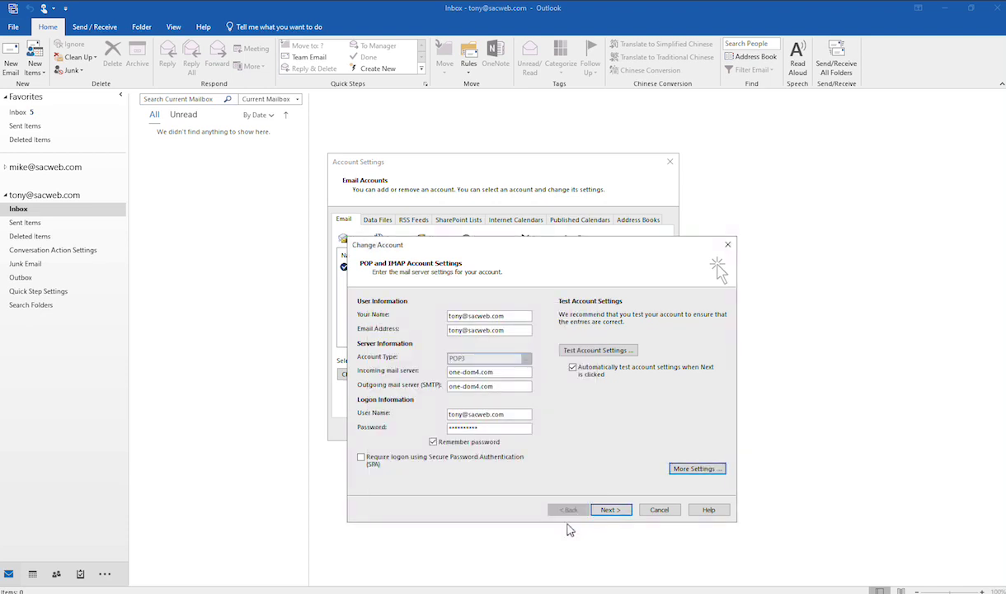
pyautogui.click(613, 511)
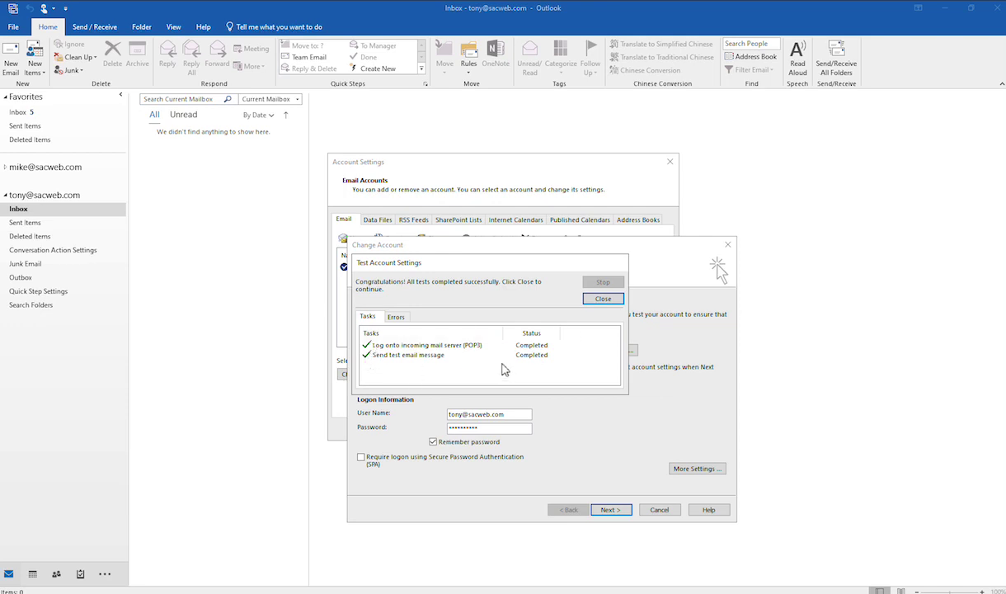
pyautogui.click(605, 300)
pyautogui.click(615, 513)
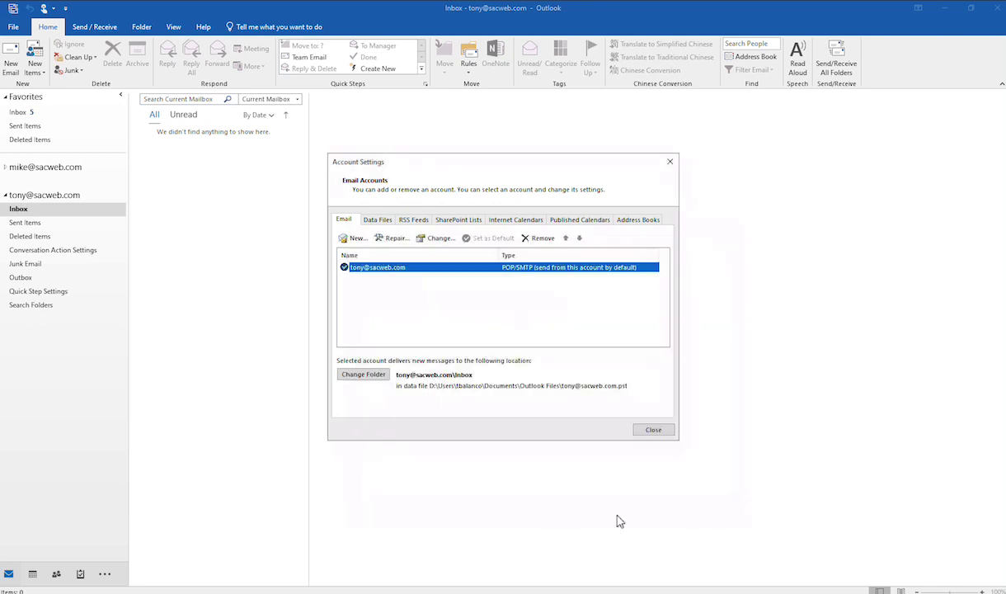
pyautogui.click(653, 431)
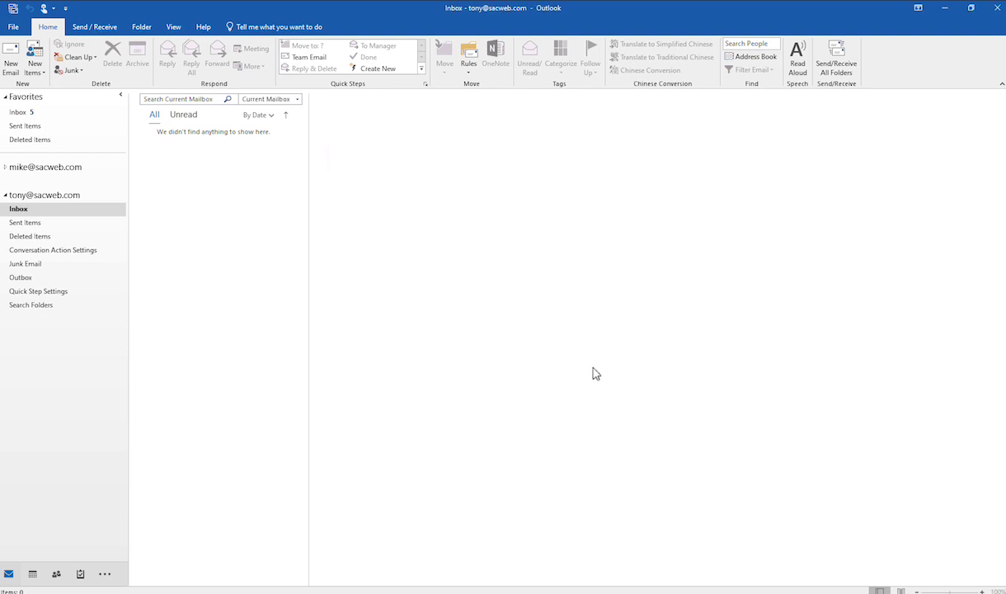